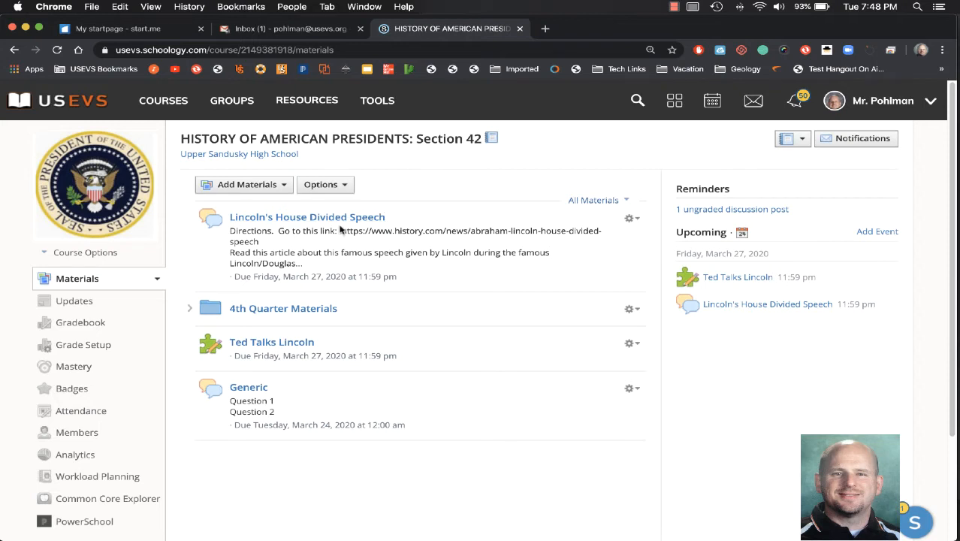
Start a new discussion inside the Week 4 - 4/13 folder of 4th Quarter Materials
left_click(191, 310)
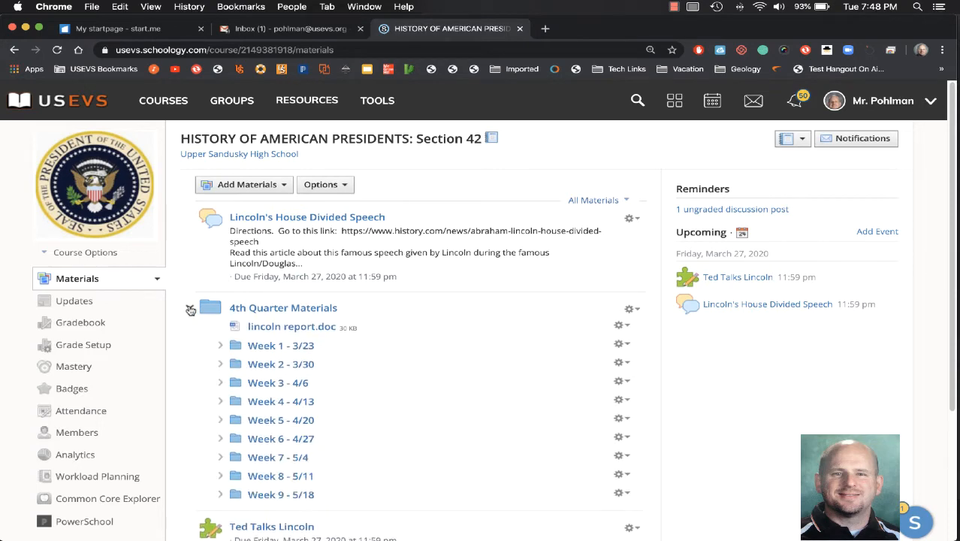
scroll(189, 307, "down", 3)
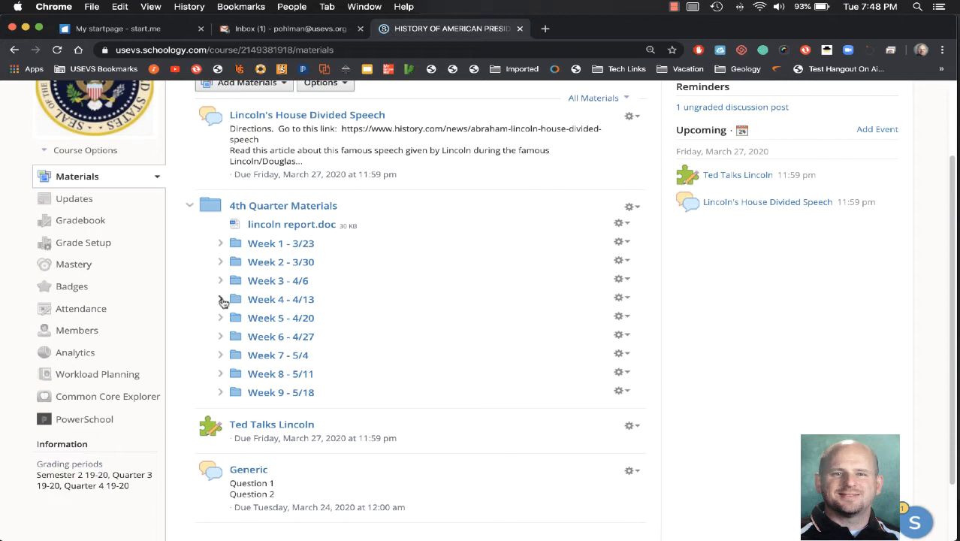
left_click(221, 300)
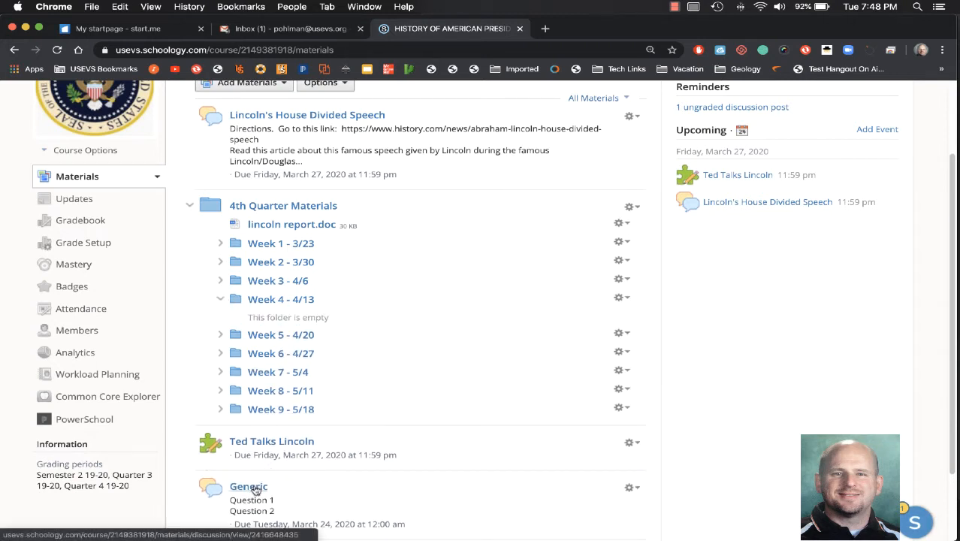
left_click_drag(255, 489, 283, 323)
mouse_move(279, 312)
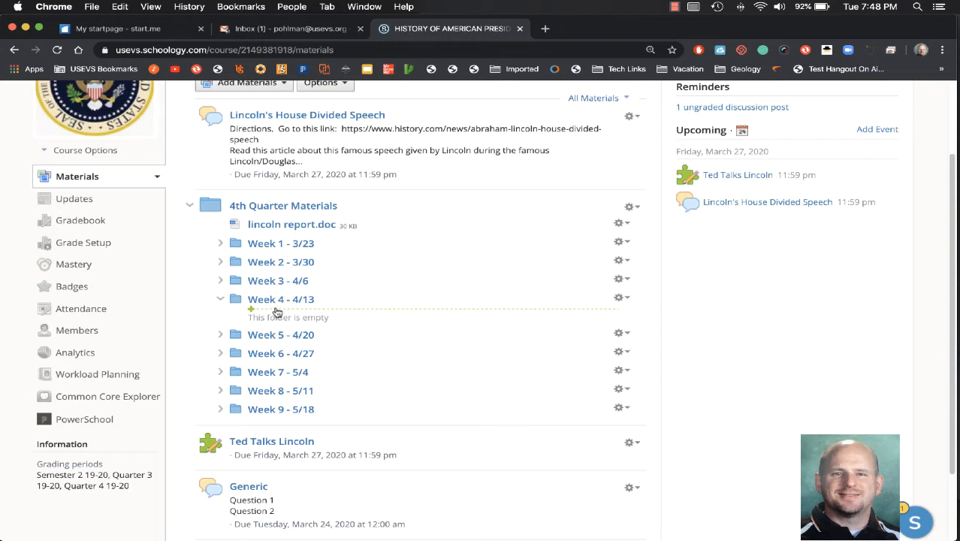
left_click(277, 313)
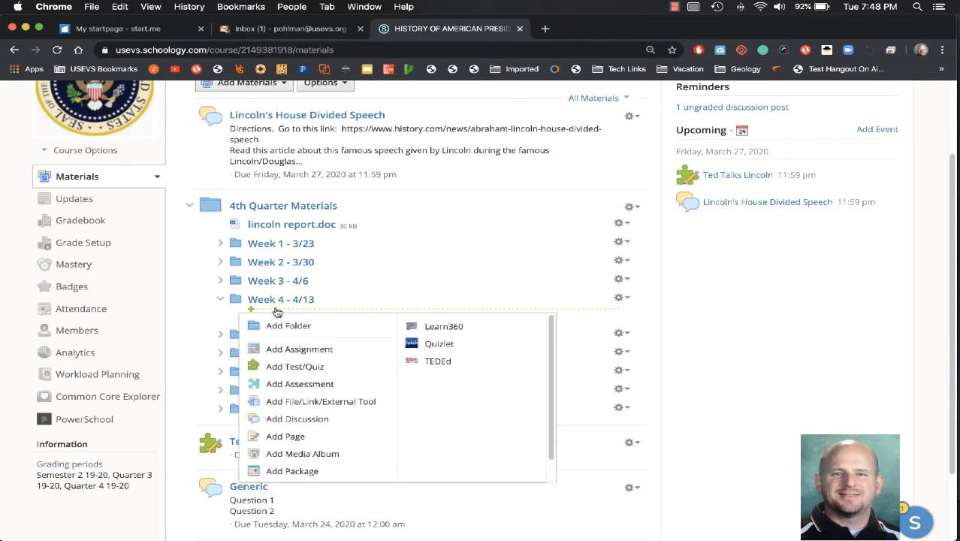
left_click(300, 419)
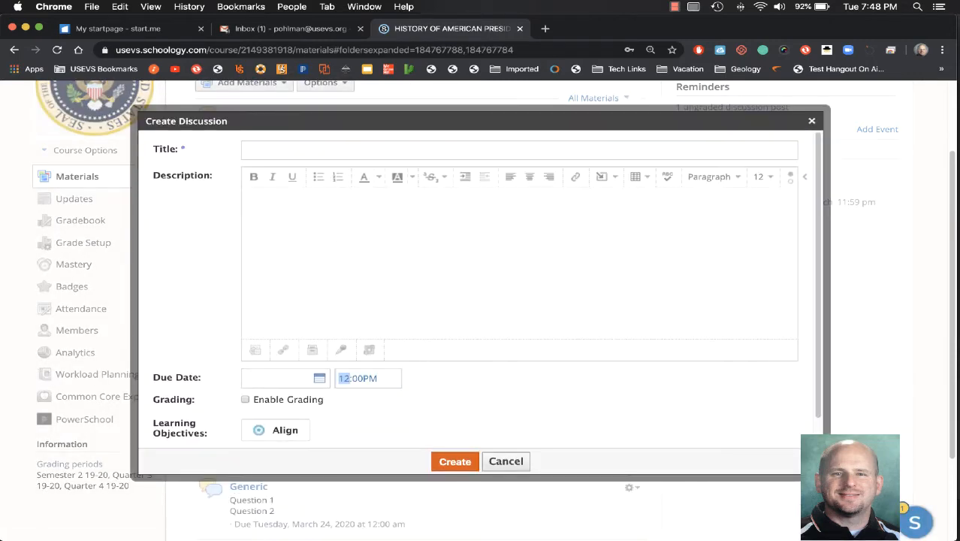
Title the new discussion "Presidential Question"
left_click(287, 148)
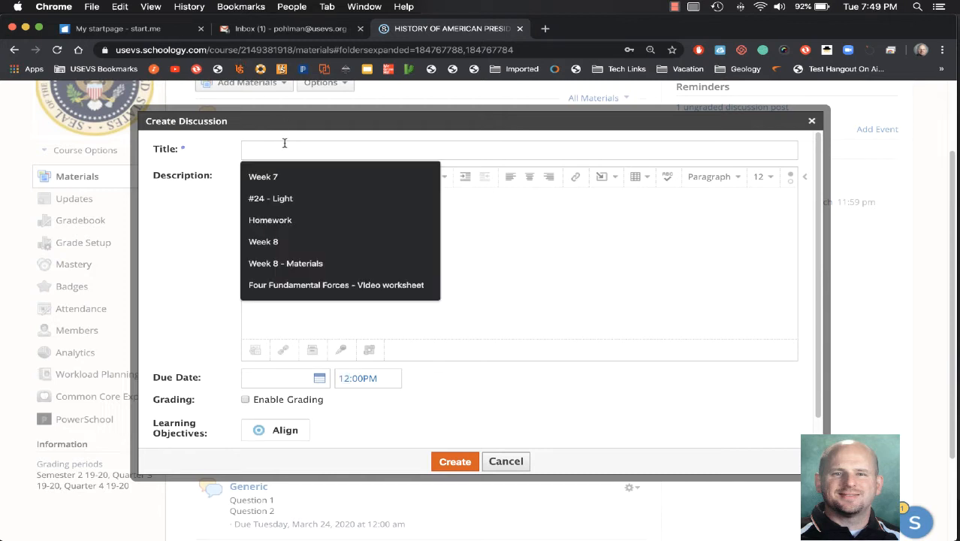
type("Presidential Question")
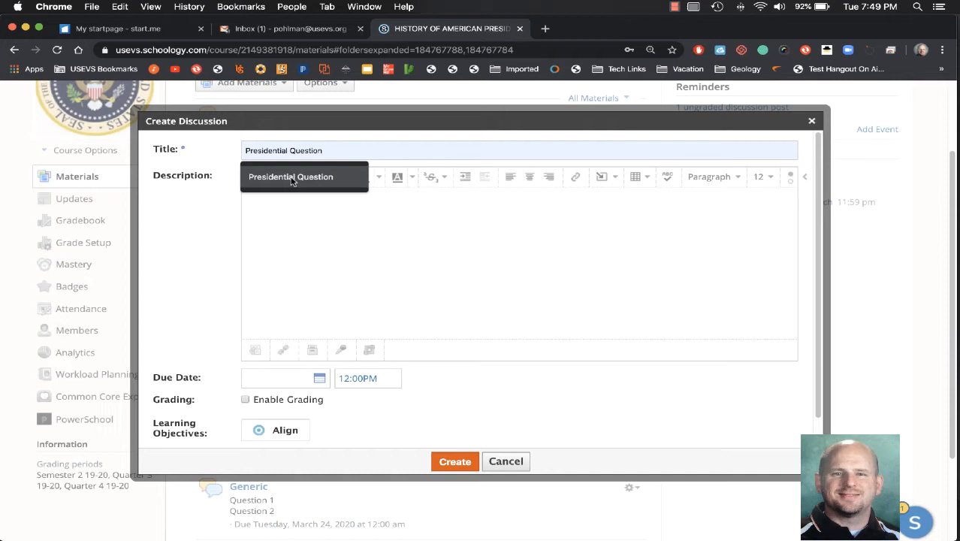
left_click(294, 177)
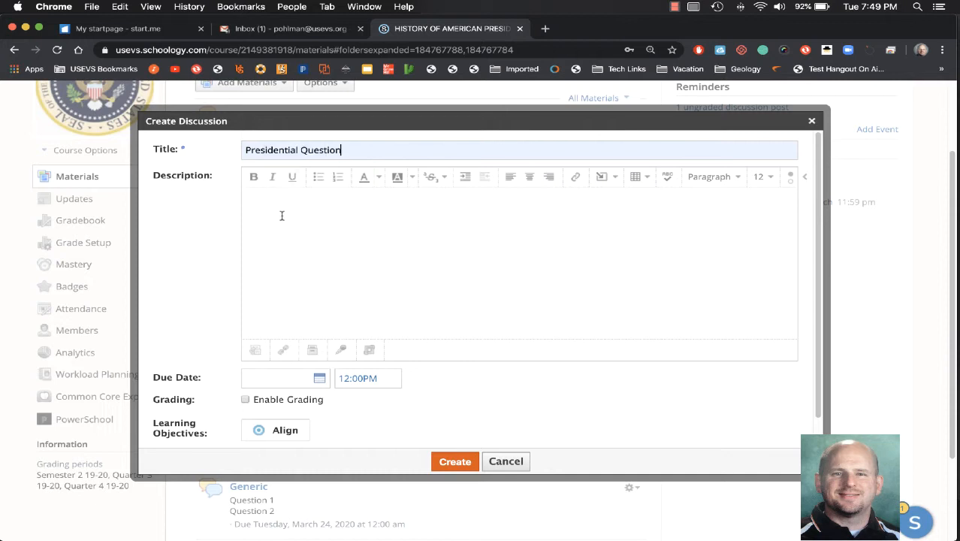
Enter the description's questions on separate lines: a, reasons a president can be impeached; b, presidents charged and why; c, the process and why never successfully pursued
type("a. For what reasons can a president be impeached? b. Which presidents have been given impeachment charges? Why? c. What is the process, and why has it never been successfully pursued?")
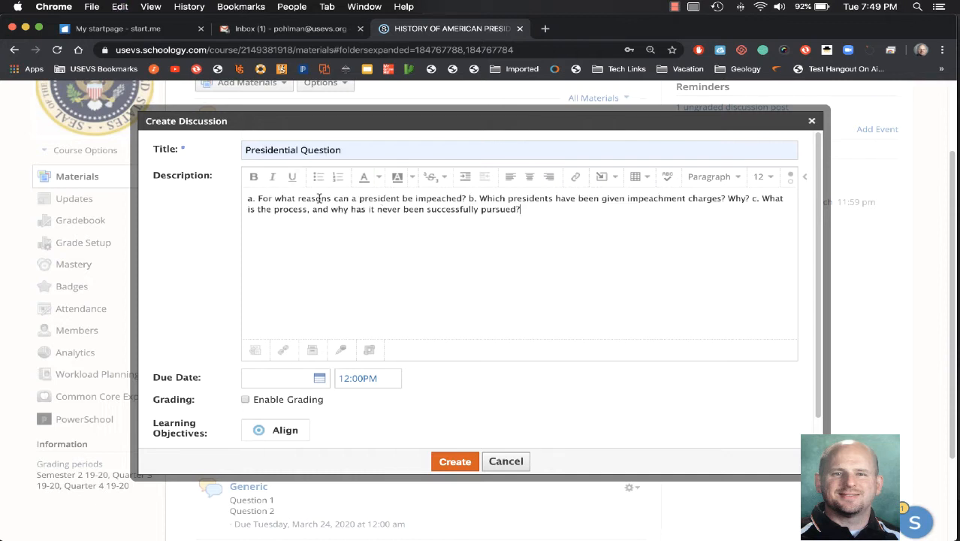
left_click(469, 199)
key("Return")
left_click(532, 217)
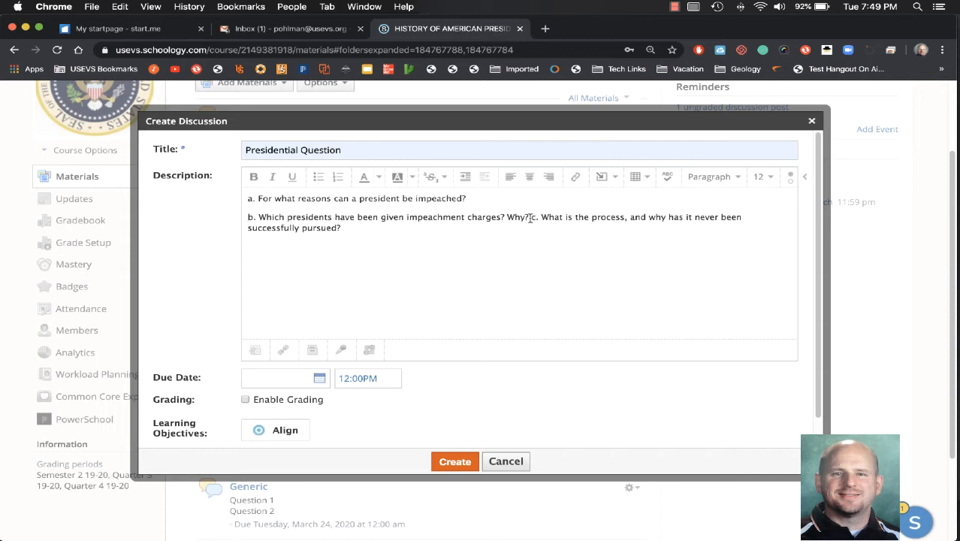
key("Return")
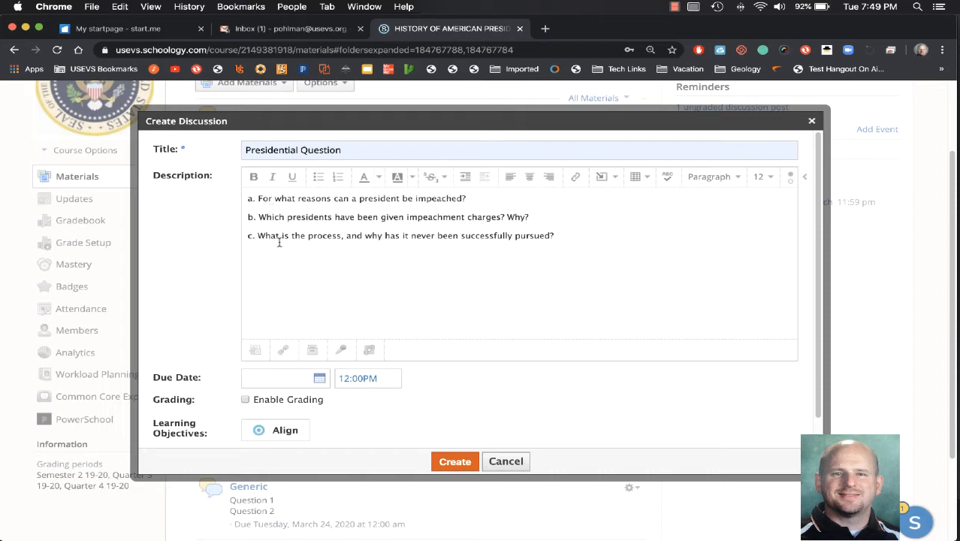
Set the discussion's due date to 3/24/20 and enable grading worth 10 points
left_click(322, 380)
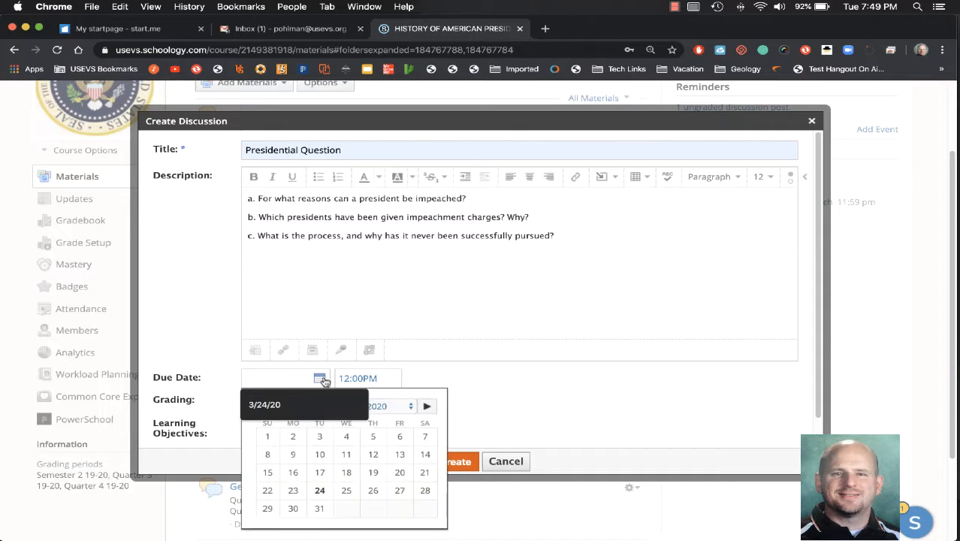
left_click(319, 490)
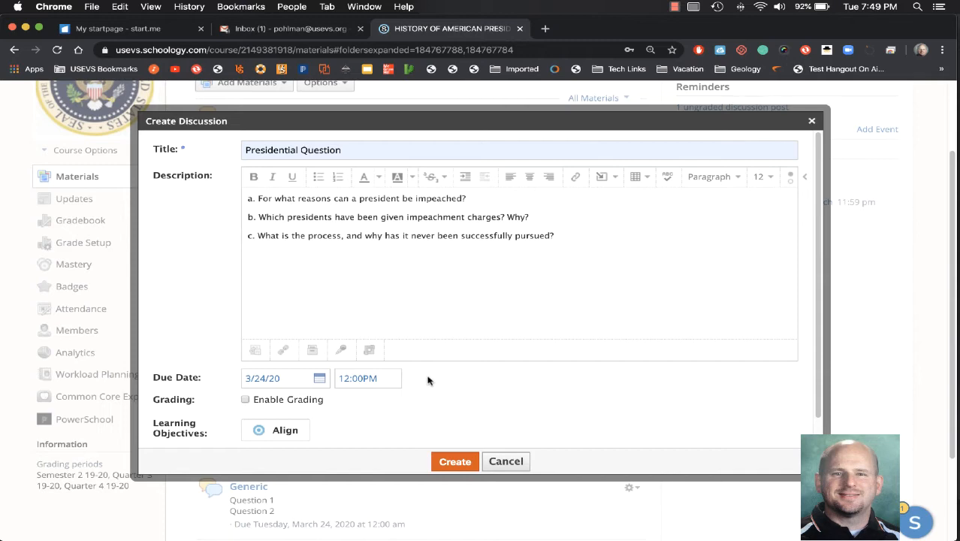
scroll(427, 380, "down", 1)
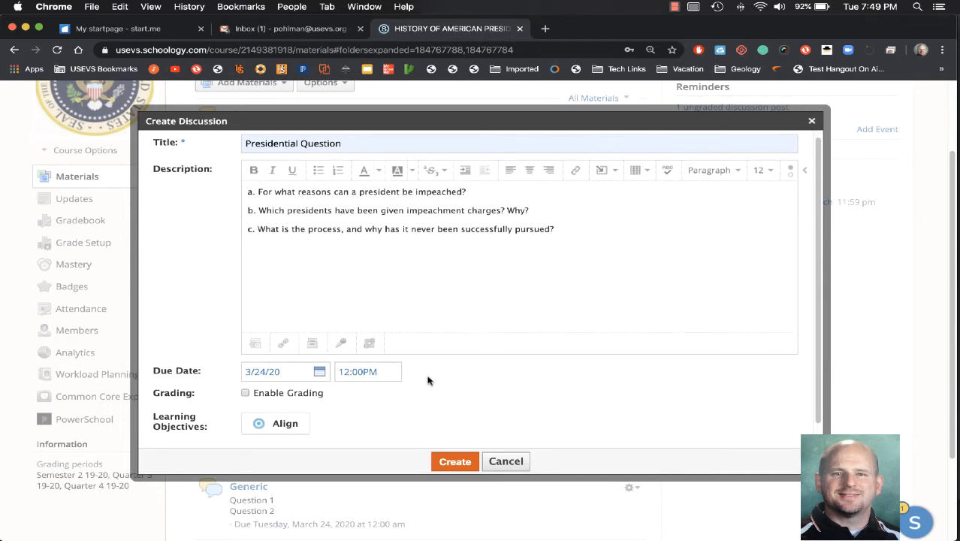
scroll(427, 380, "down", 2)
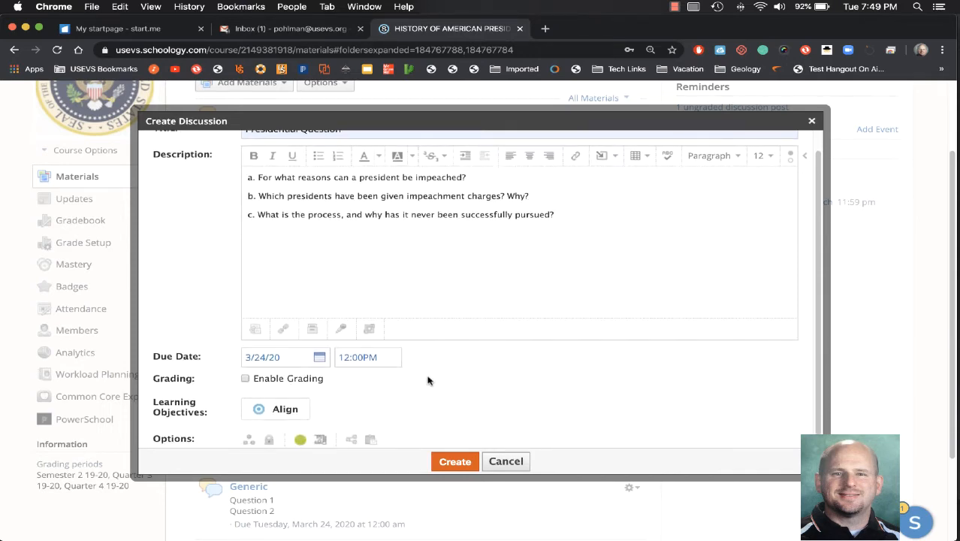
scroll(427, 381, "down", 1)
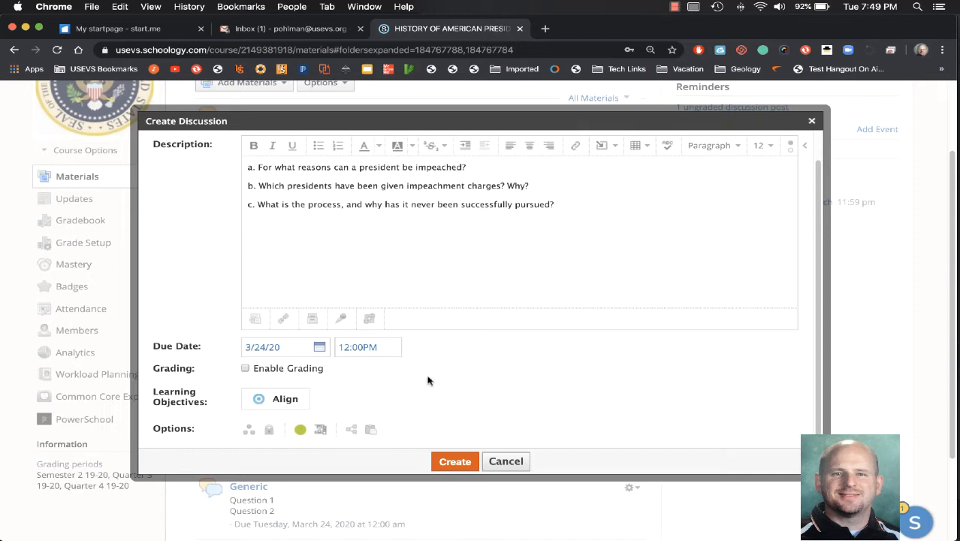
left_click(245, 369)
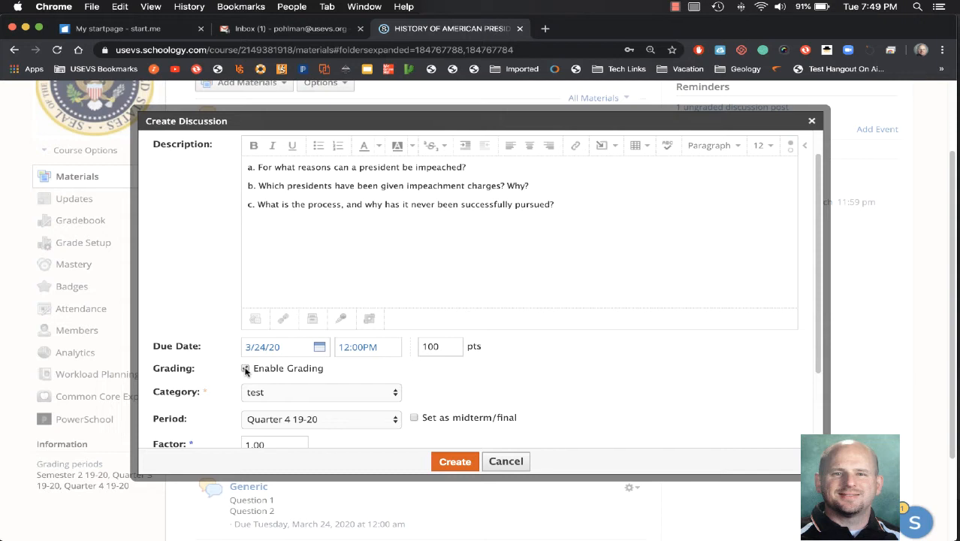
double_click(432, 346)
type("10")
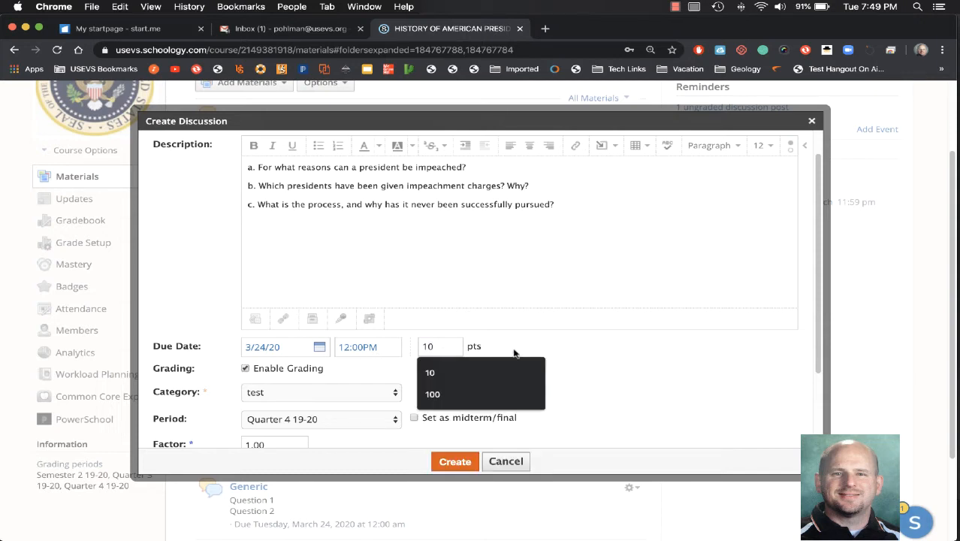
left_click(552, 341)
Assign the discussion to the Homework grading category and create it
scroll(552, 341, "down", 3)
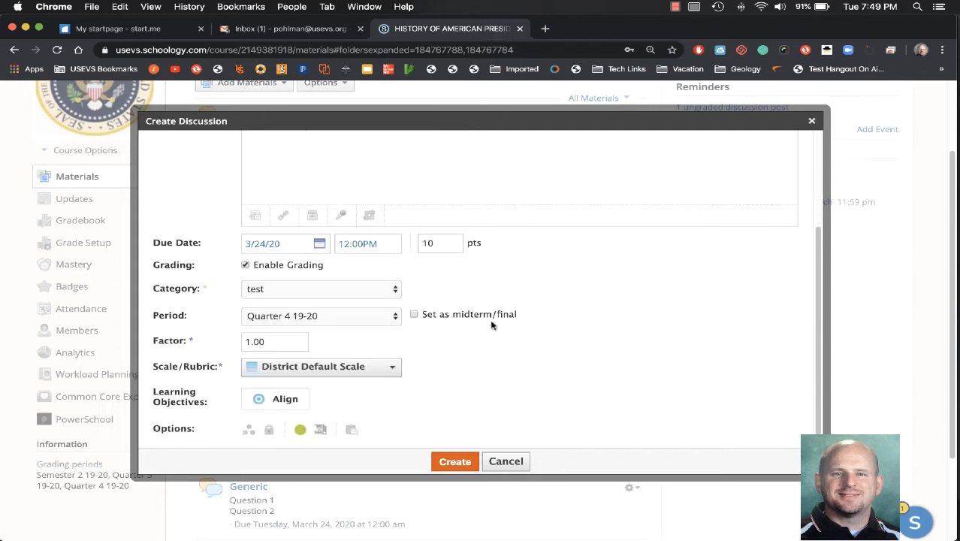
left_click(357, 289)
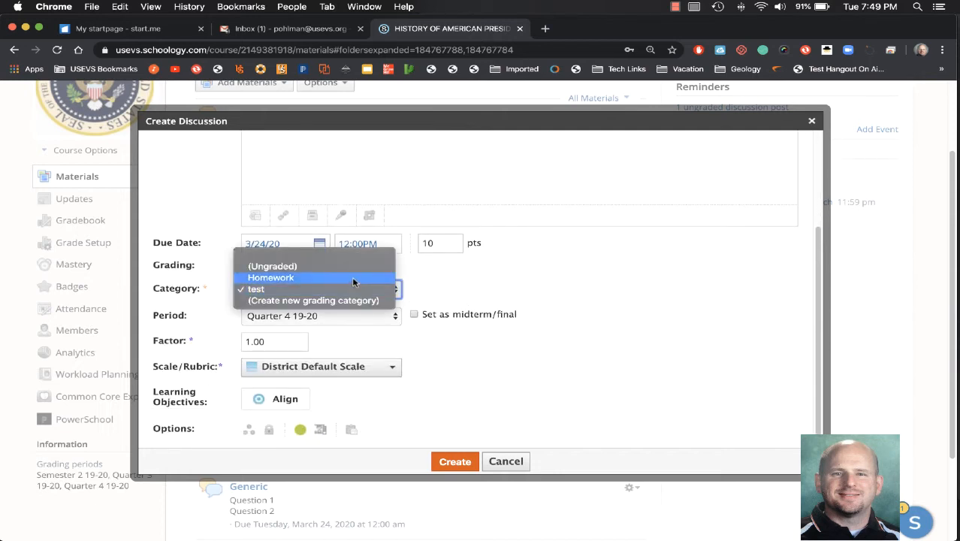
left_click(354, 277)
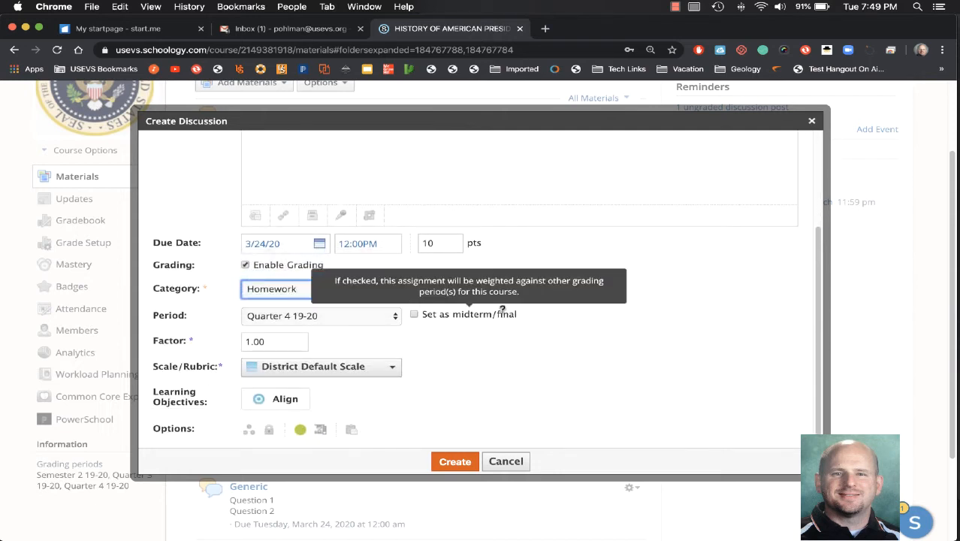
left_click(450, 464)
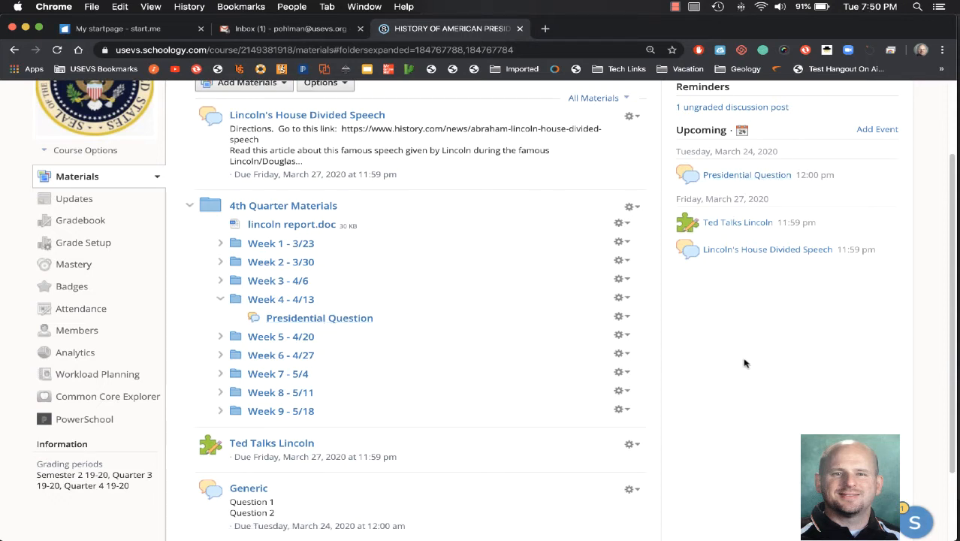
Switch to the mirrored iPad in QuickTime Player and open the comments view of the Presidential Question discussion
key("ctrl+Up")
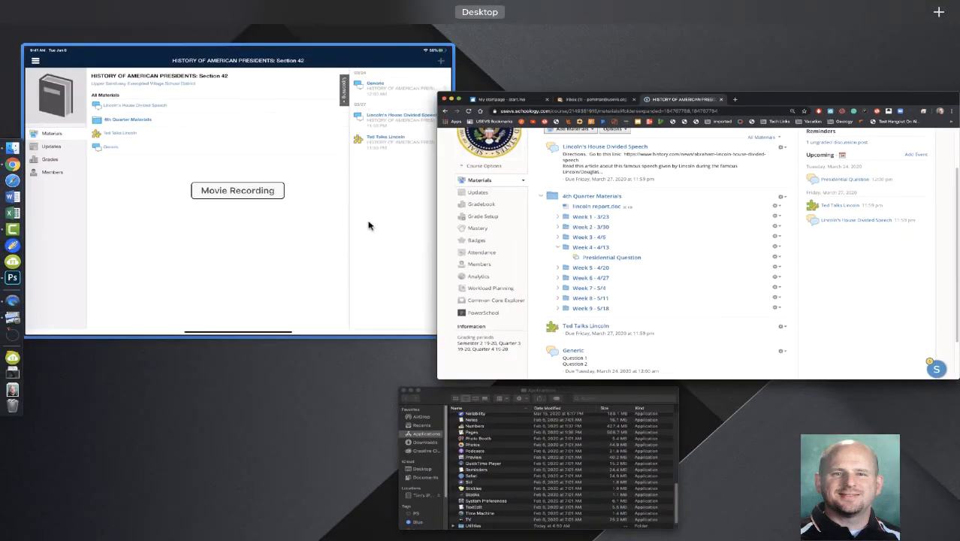
left_click(302, 221)
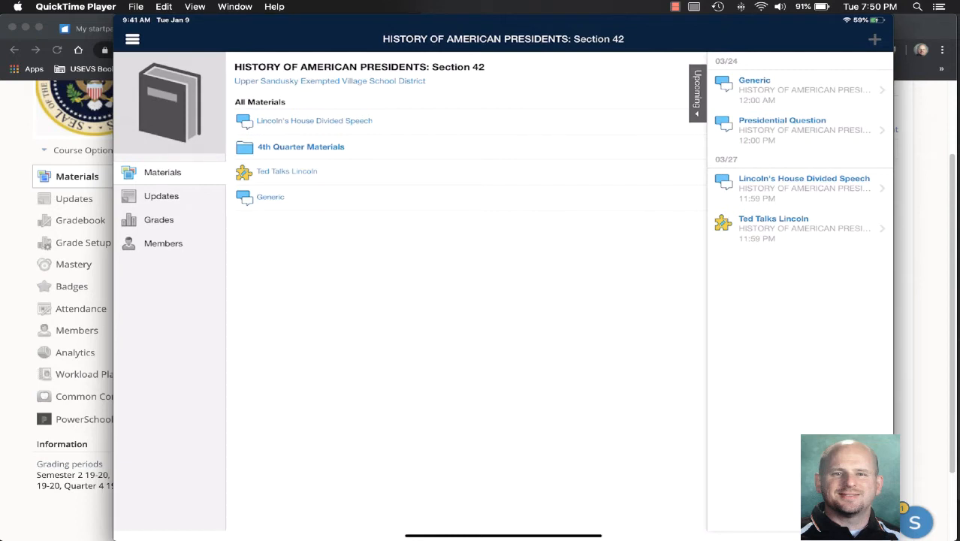
left_click(785, 124)
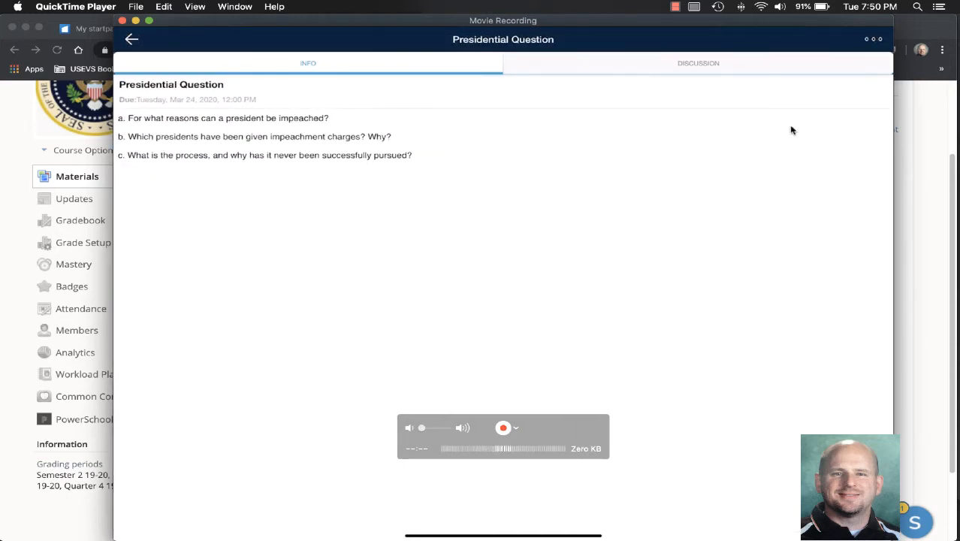
left_click(698, 63)
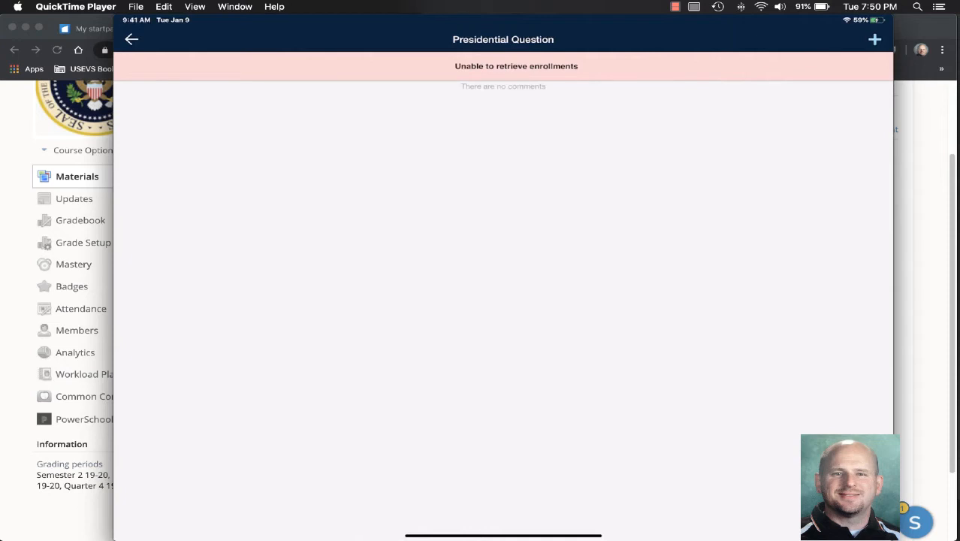
left_click(131, 39)
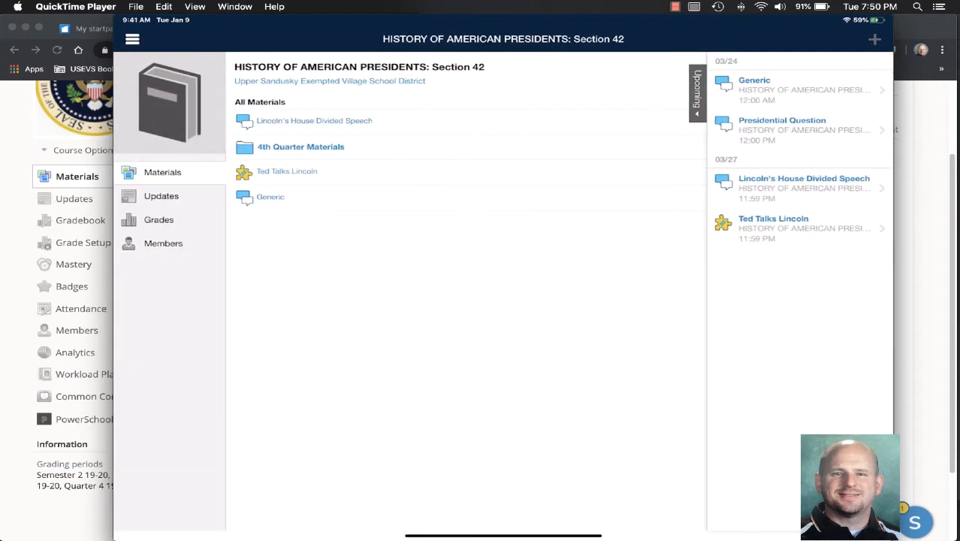
left_click(802, 179)
left_click(698, 63)
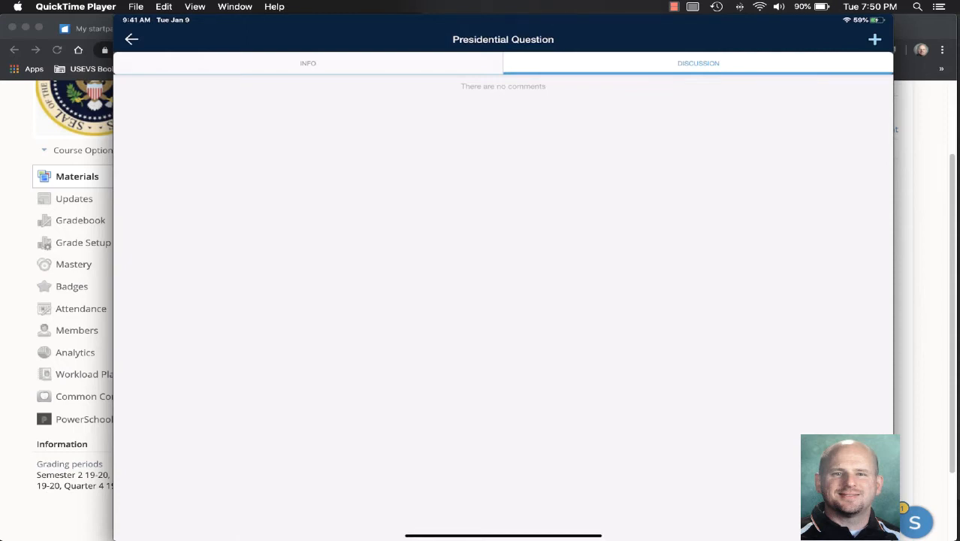
Start a new comment on the discussion and write "Answer" as its text
left_click(874, 40)
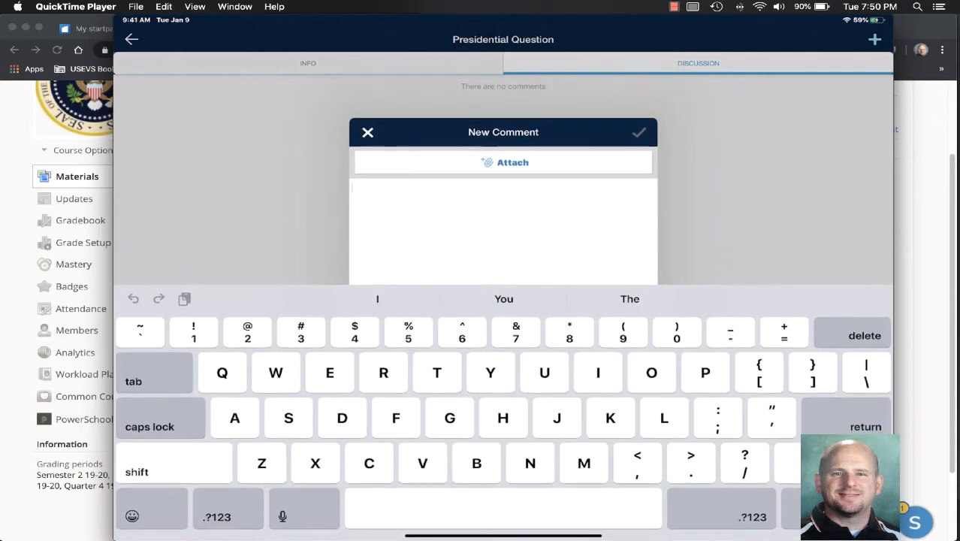
type("A")
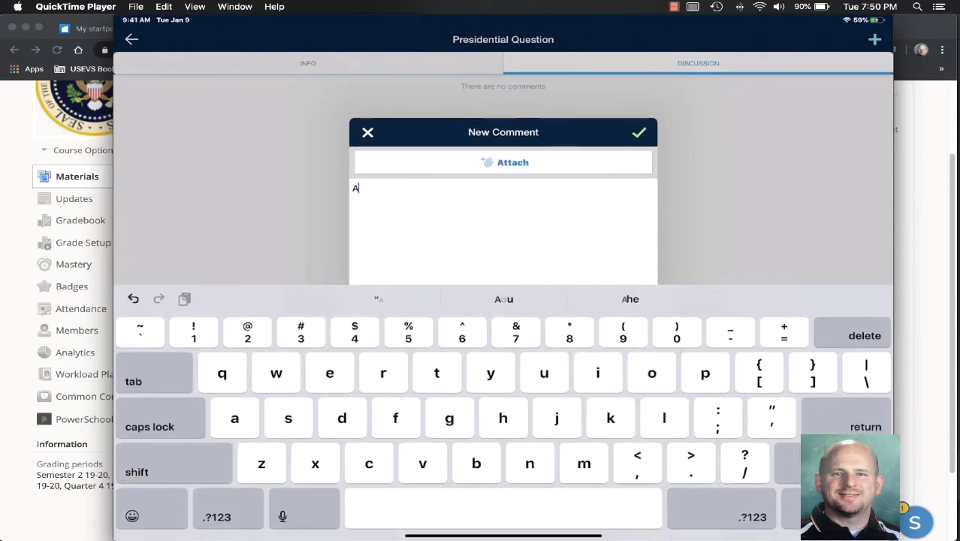
type("nswer")
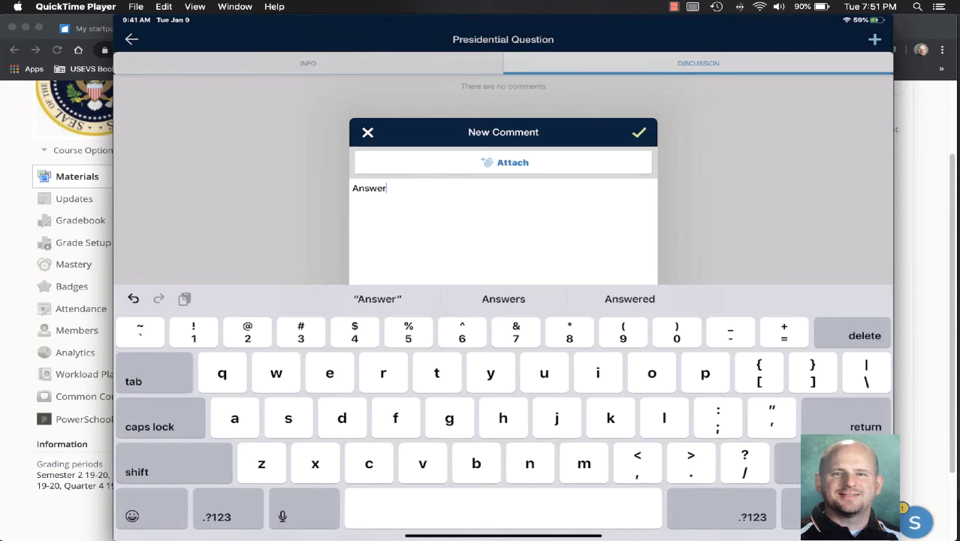
Take a new photo at medium media quality, attach it to the comment, and post the comment to the discussion
left_click(504, 162)
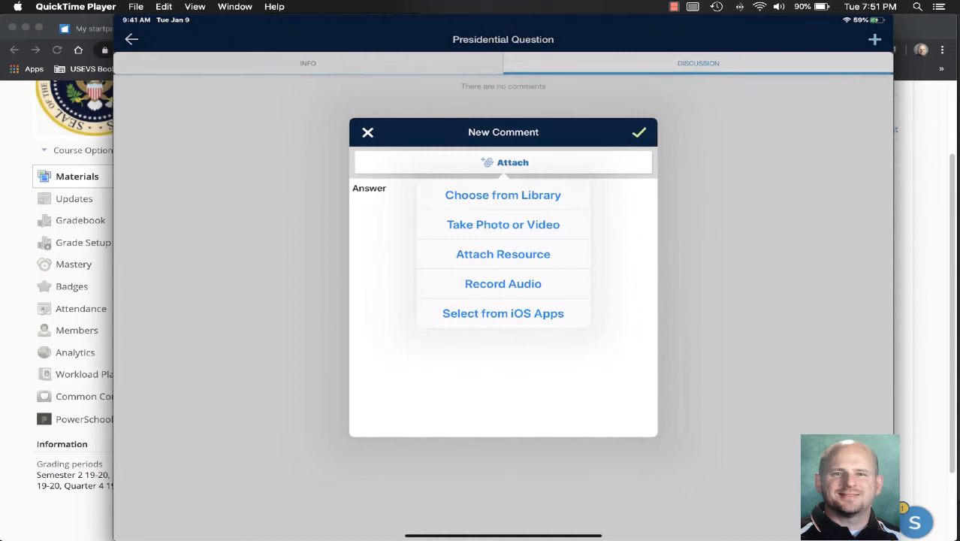
left_click(503, 195)
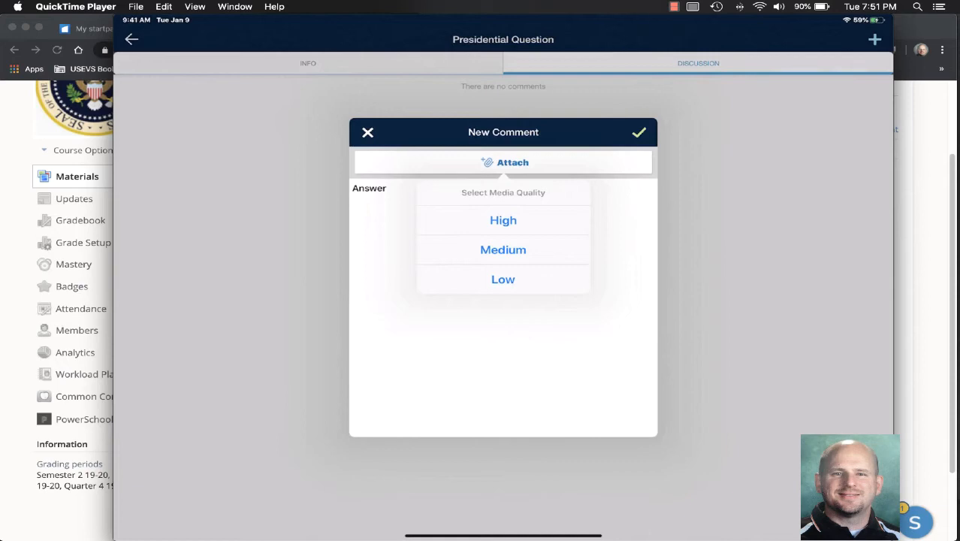
left_click(502, 250)
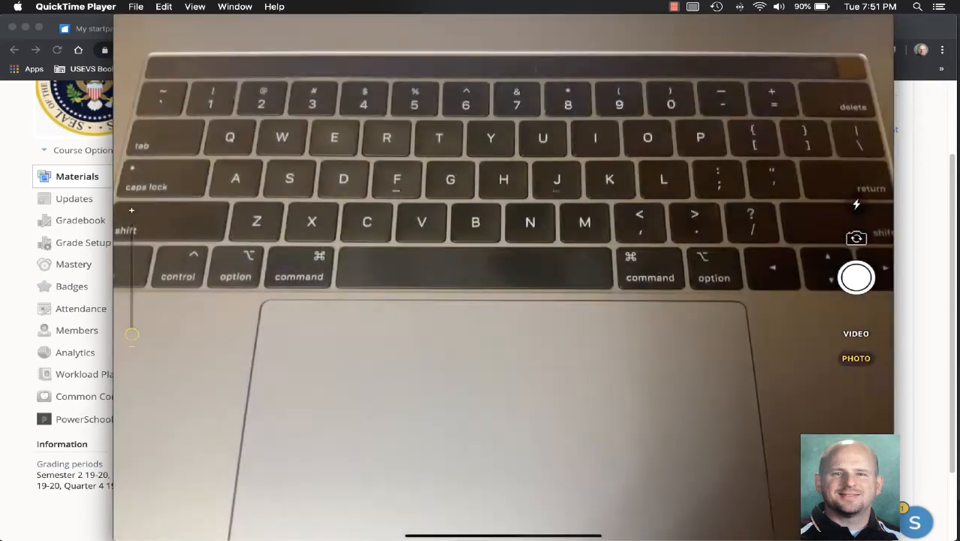
left_click(857, 277)
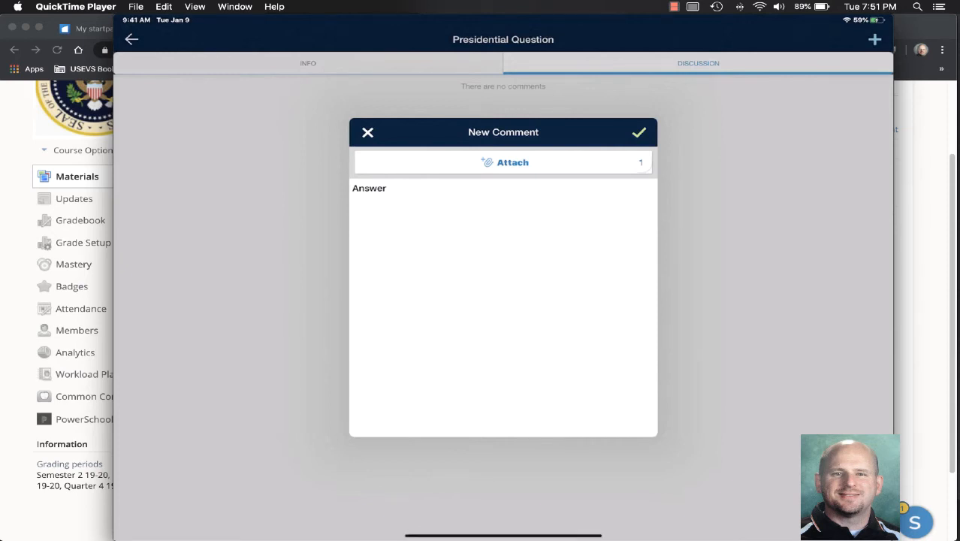
left_click(638, 132)
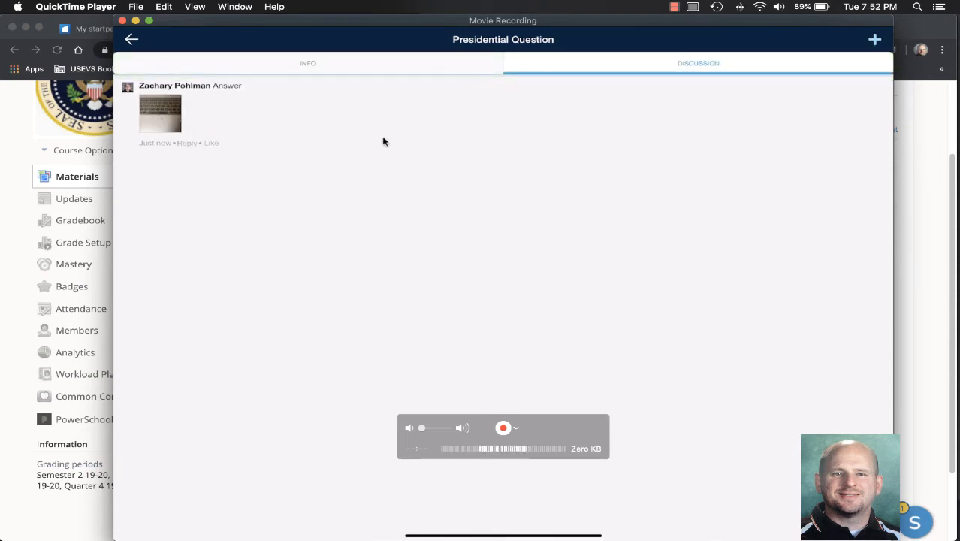
Switch to Schoology in Chrome, open the Presidential Question discussion from the upcoming events, and highlight the student's answer text
left_click(11, 116)
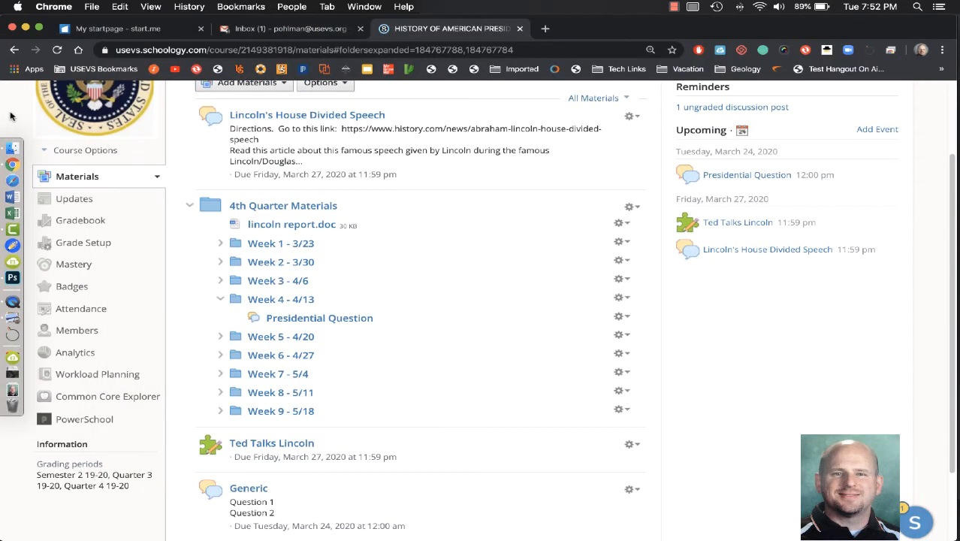
left_click(720, 176)
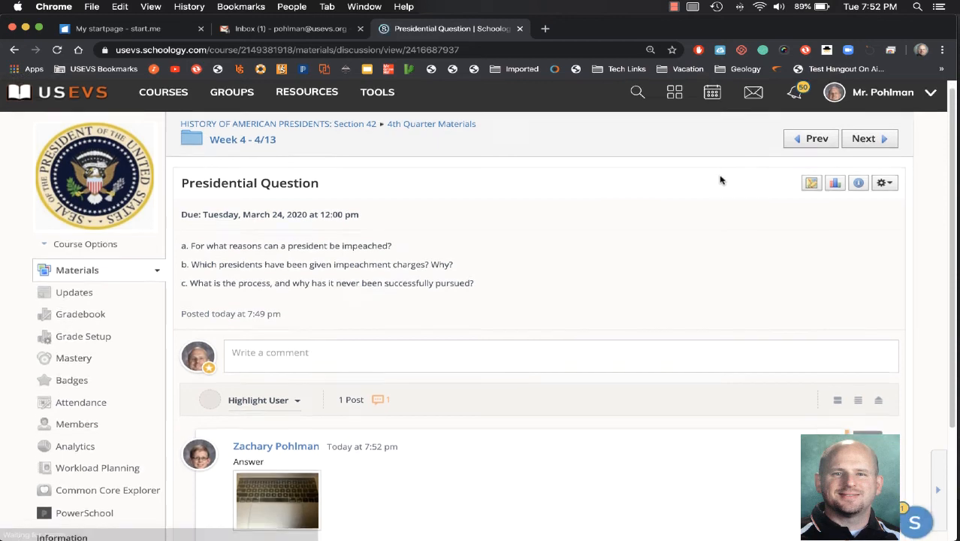
scroll(720, 180, "down", 4)
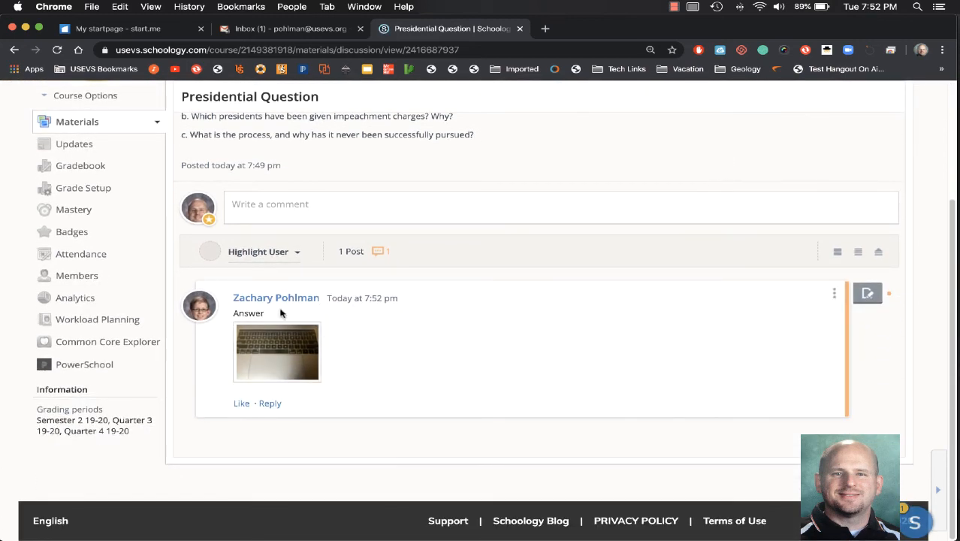
left_click_drag(280, 313, 222, 312)
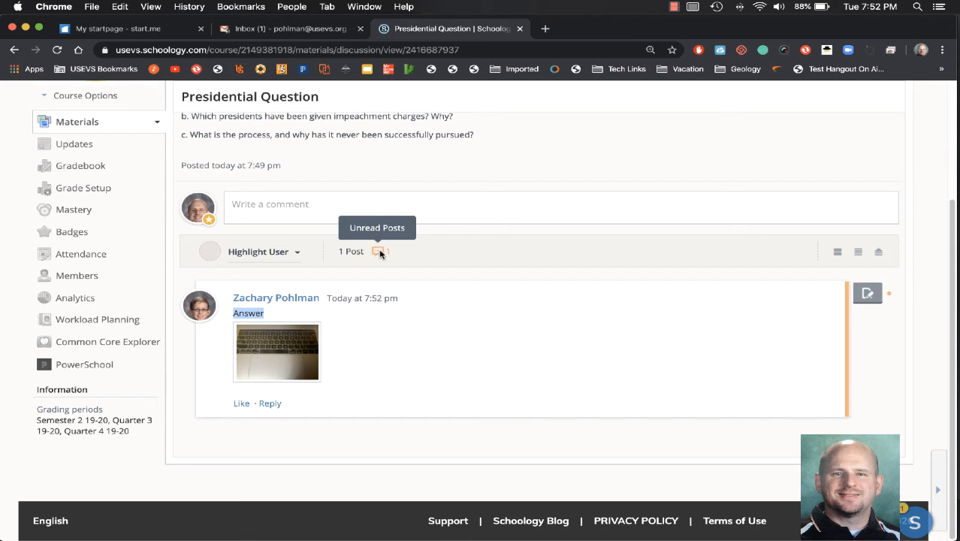
Grade the student's discussion post with 9 points, leaving the comment blank, and submit the grade
left_click(866, 293)
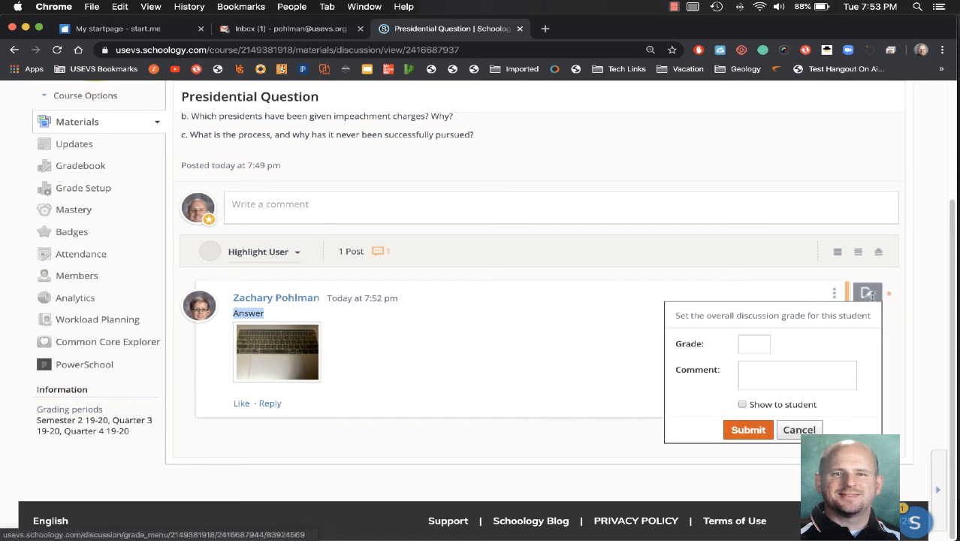
left_click(749, 346)
type("9")
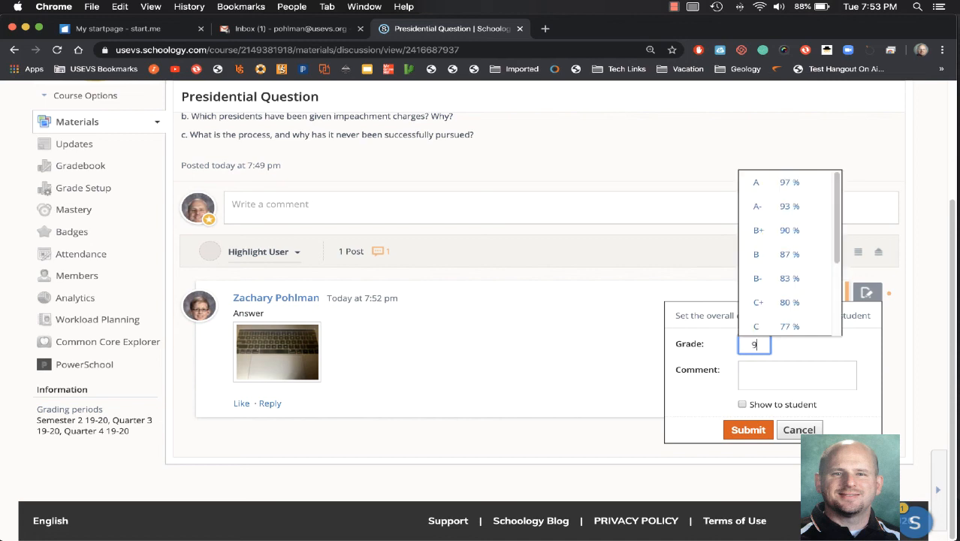
left_click(767, 371)
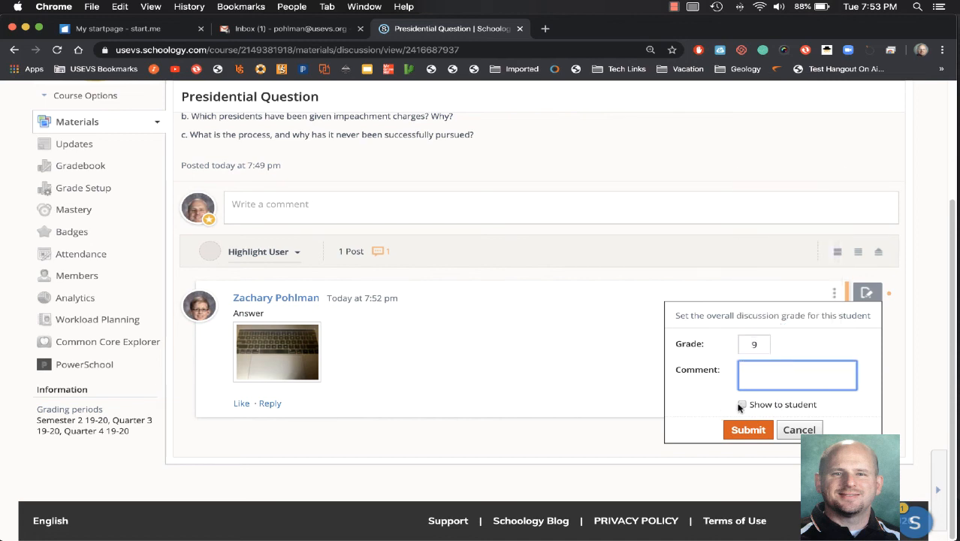
left_click(748, 429)
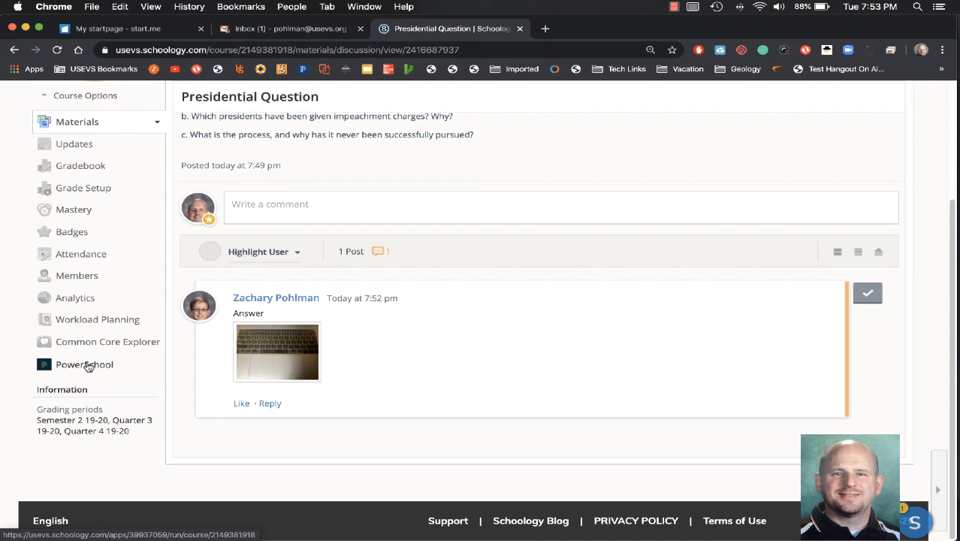
Open the course's PowerSchool app page
left_click(86, 365)
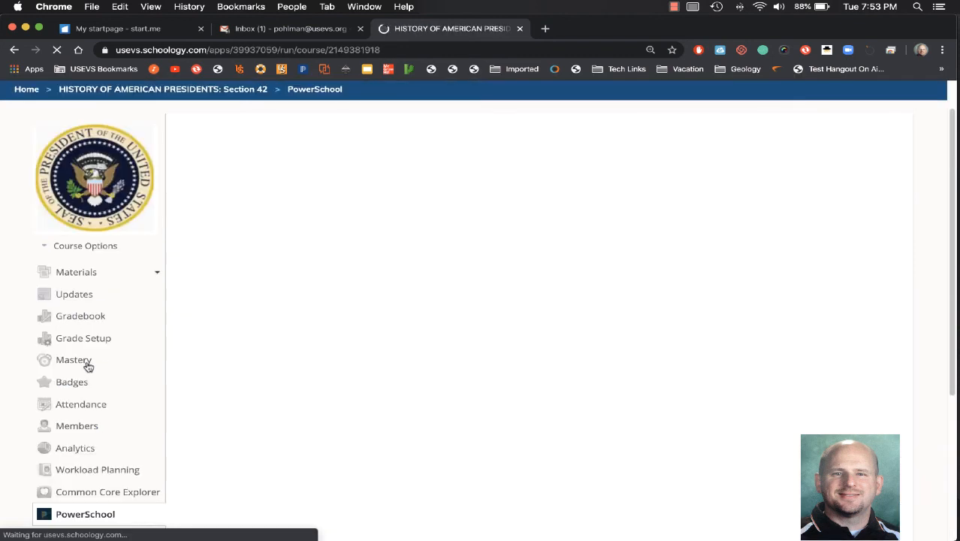